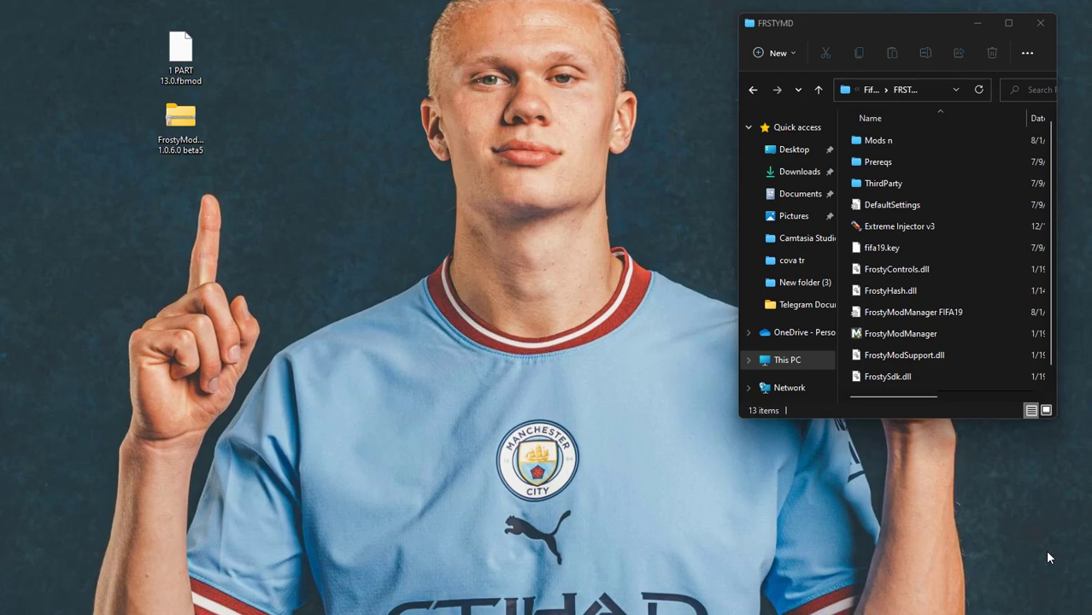
Launch FrostyModManager from the FRSTYMD folder and try to import 1 PART 13.0.fbmod from the Desktop.
double_click(876, 334)
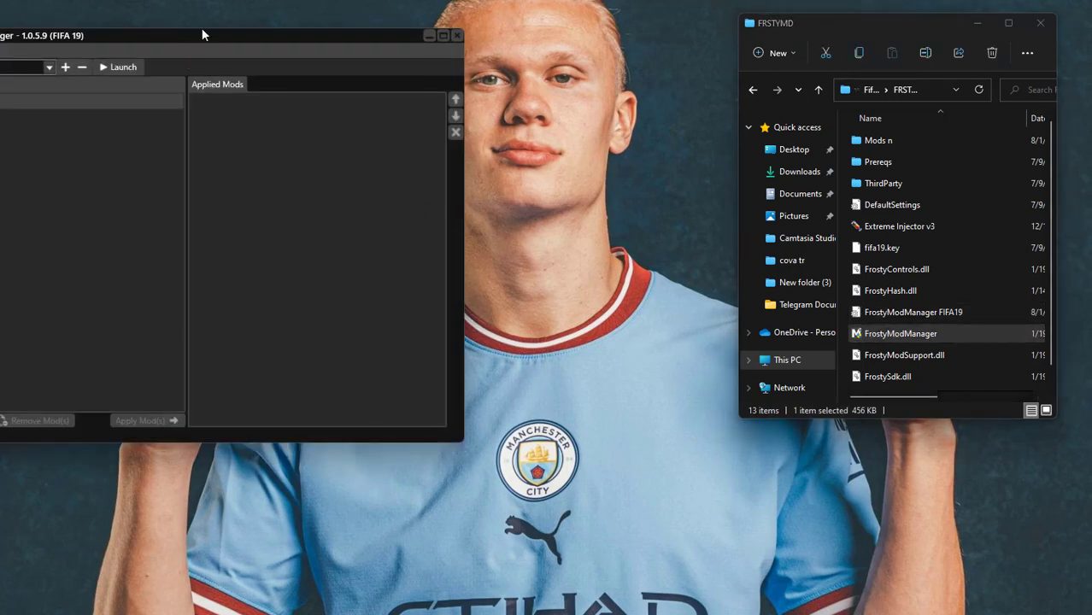
drag(201, 34, 533, 167)
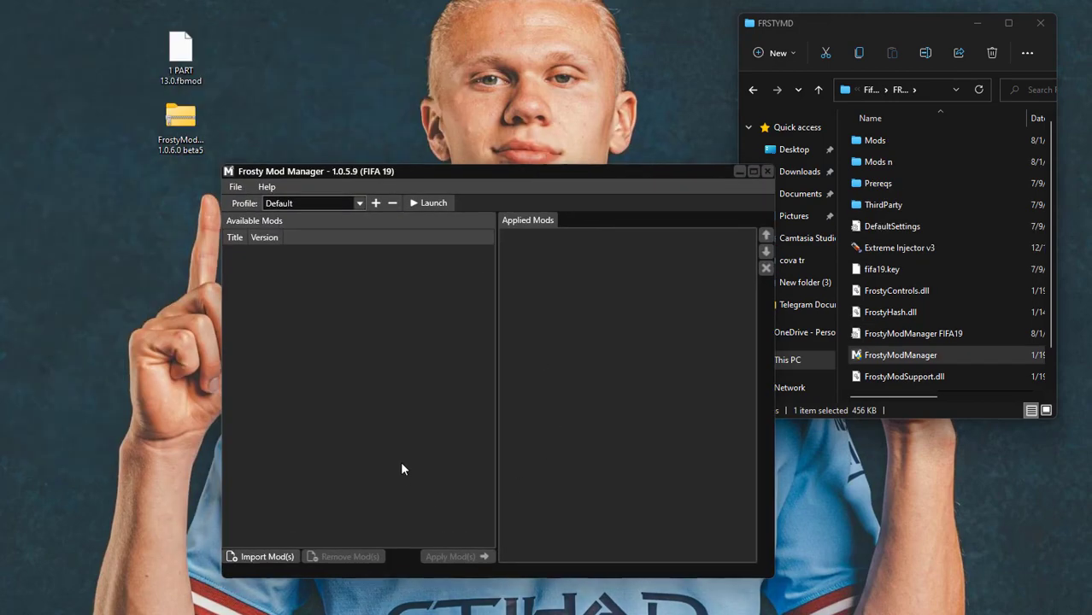
click(268, 557)
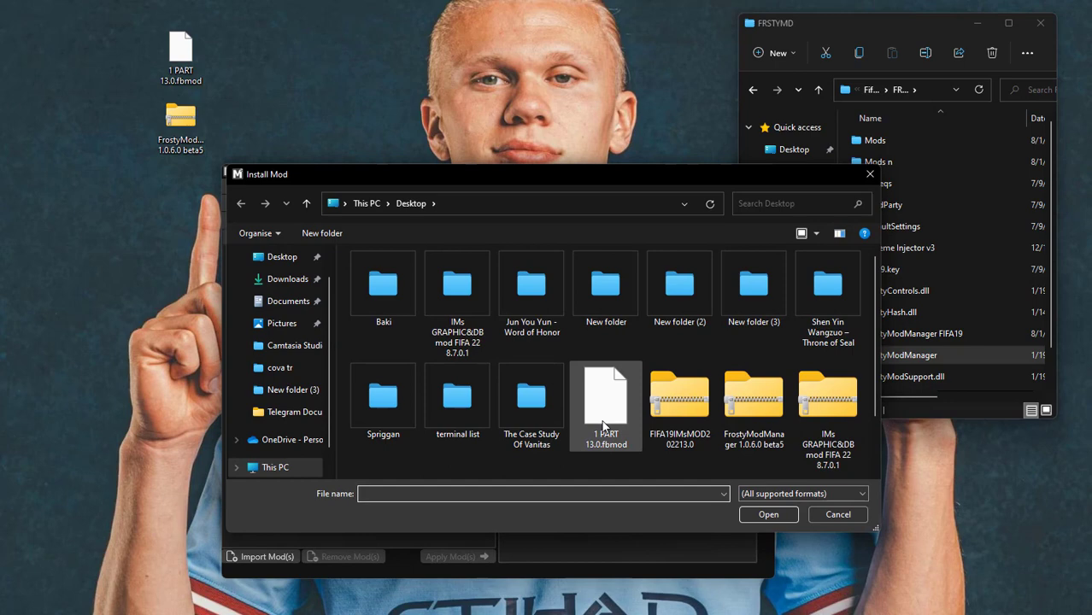
click(178, 58)
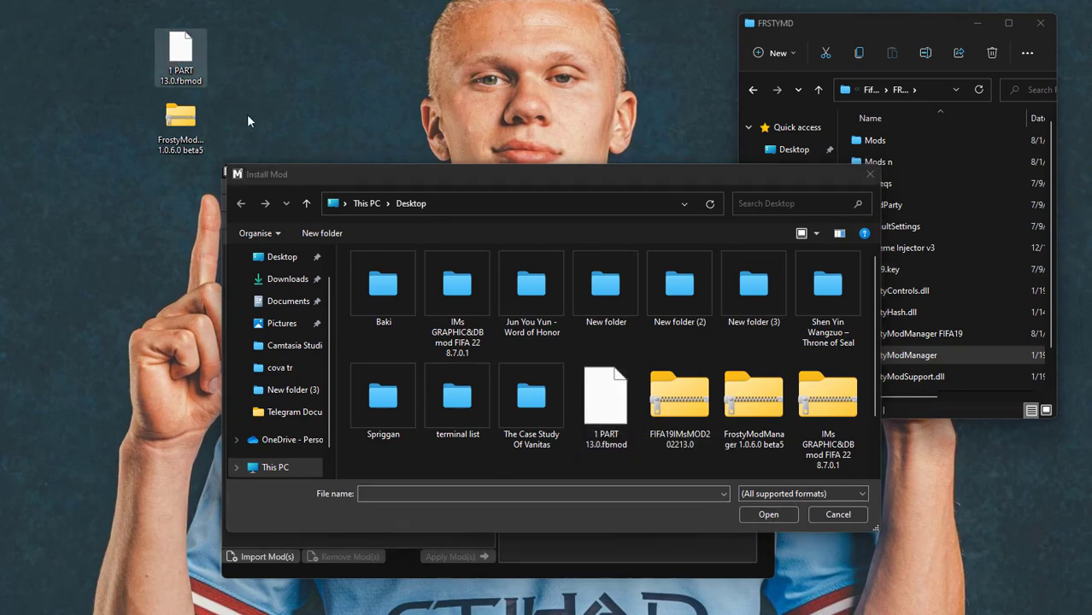
click(594, 402)
double_click(594, 402)
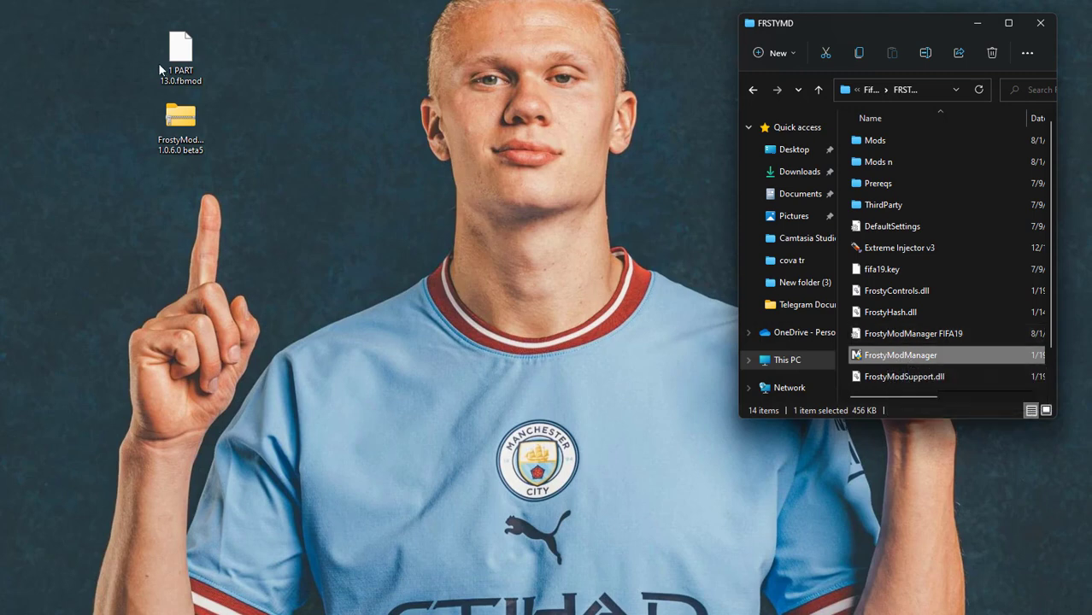
Restart the FRSTYMD copy of Frosty Mod Manager, retry importing 1 PART 13.0.fbmod, and dismiss the exception report.
drag(168, 63, 430, 321)
click(865, 360)
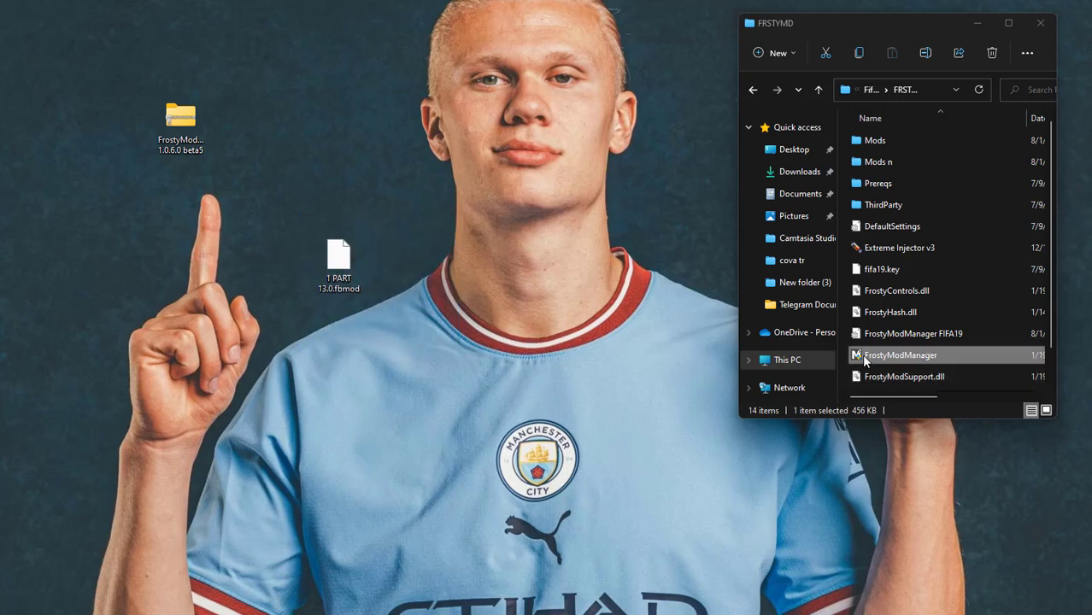
double_click(865, 360)
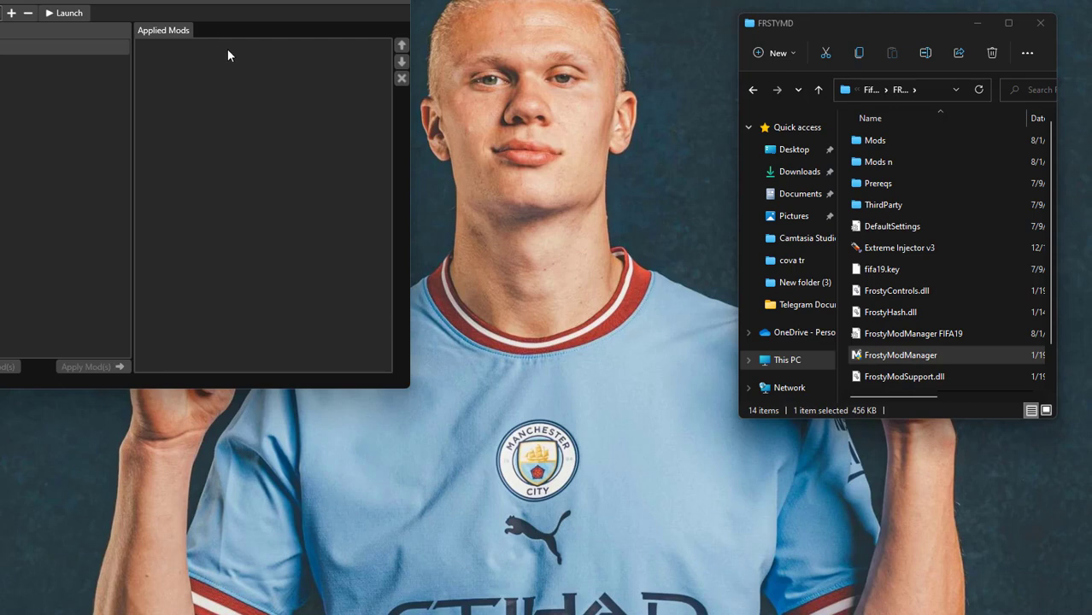
drag(268, 0, 804, 166)
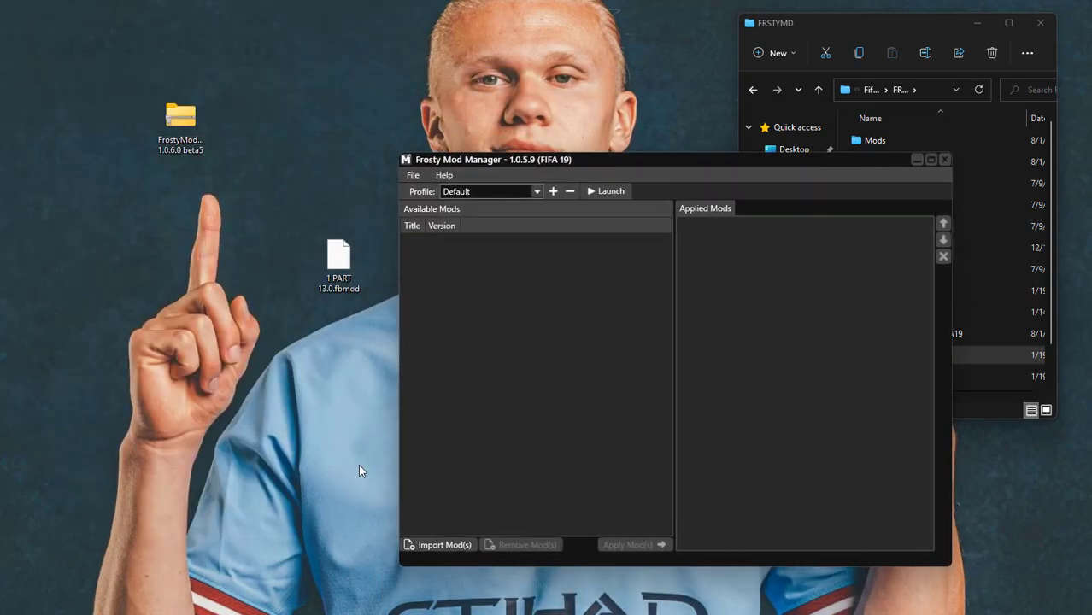
click(417, 543)
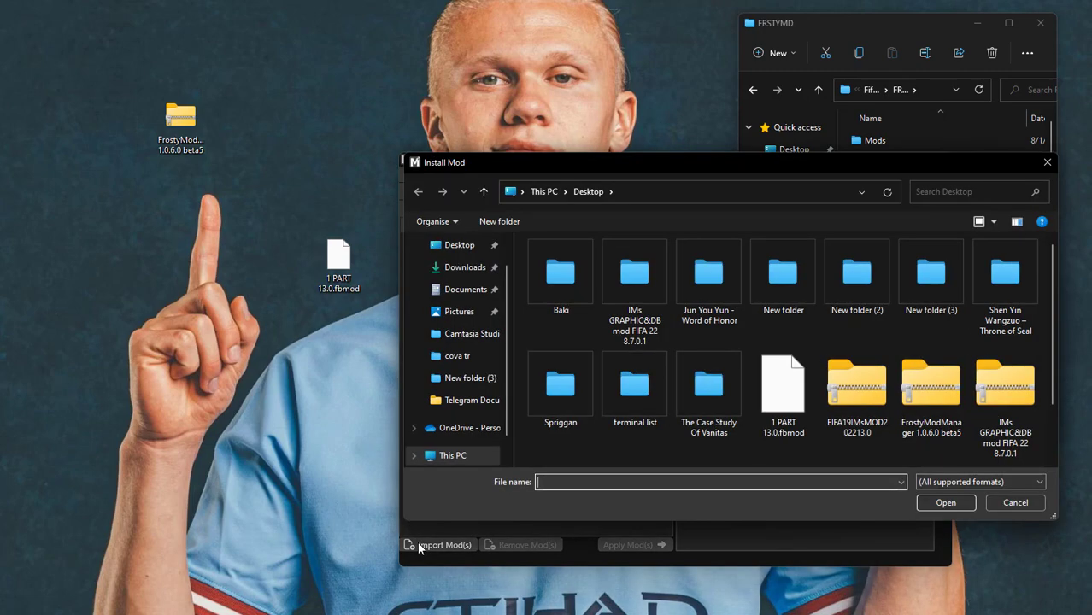
click(779, 416)
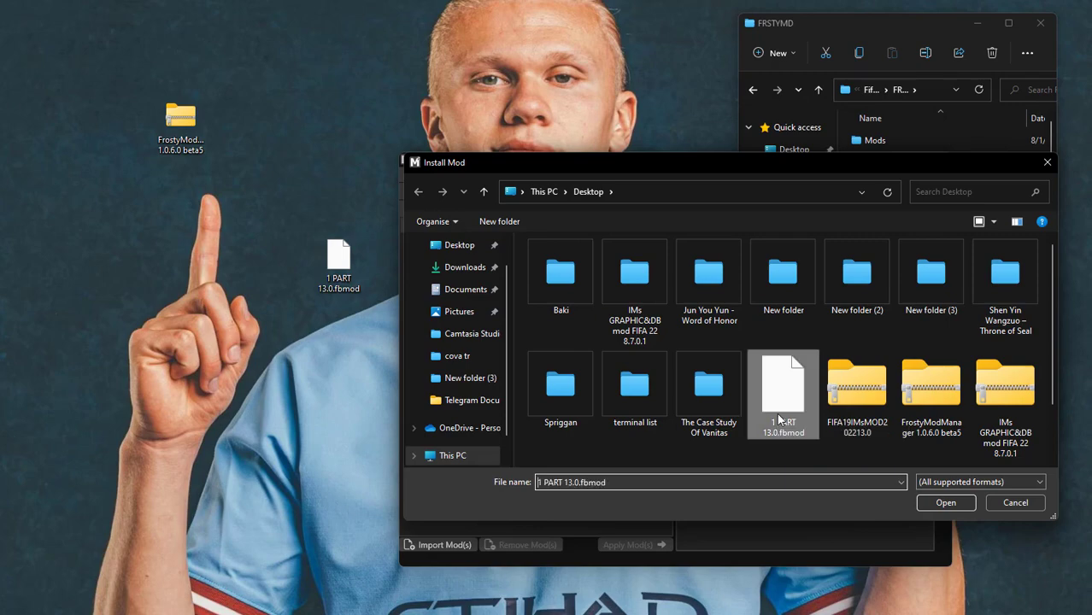
click(945, 503)
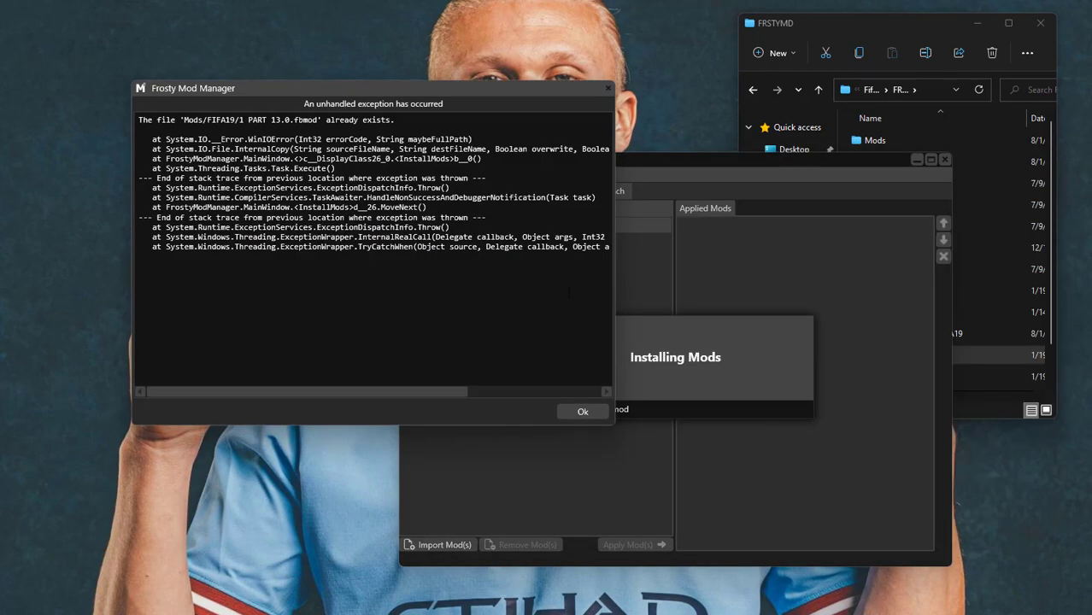
click(581, 406)
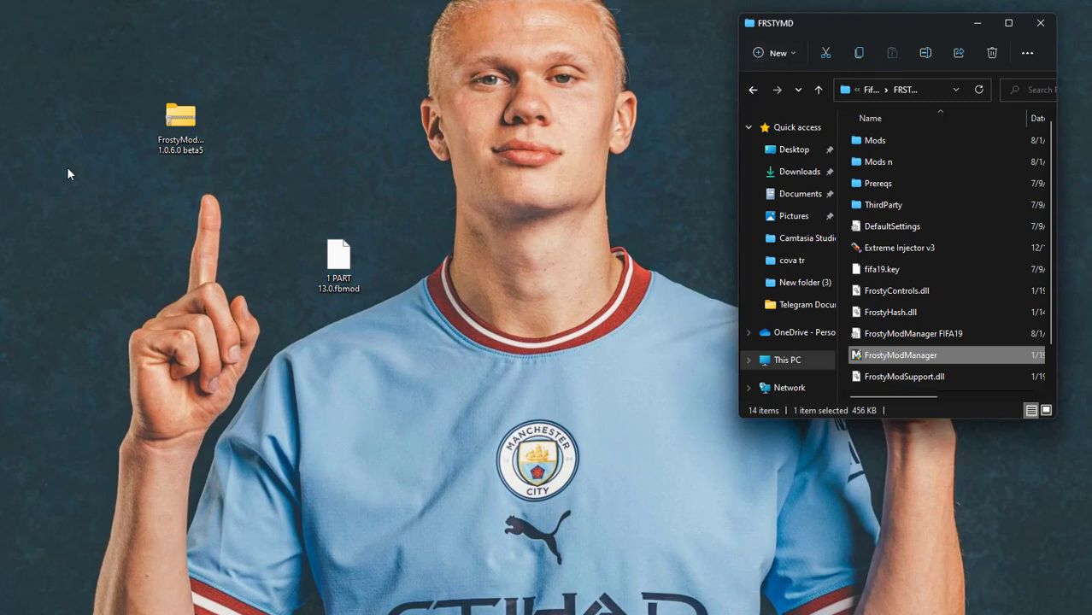
Run FrostyModManager as administrator from the FrostyModManager 1.0.6.0 beta5 folder inside Fifa.19-CPY.
click(178, 147)
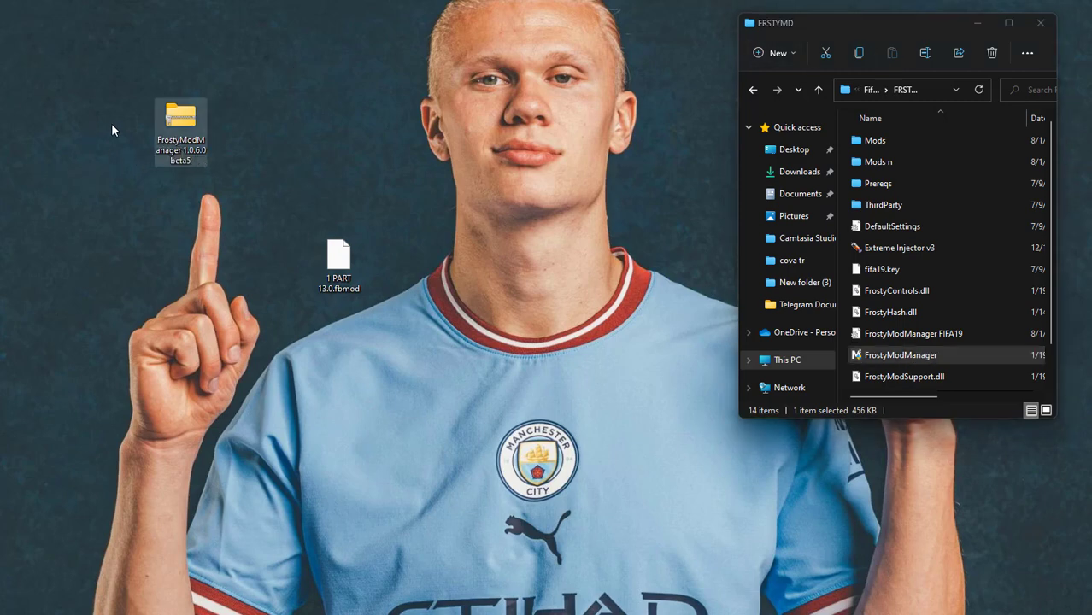
click(757, 89)
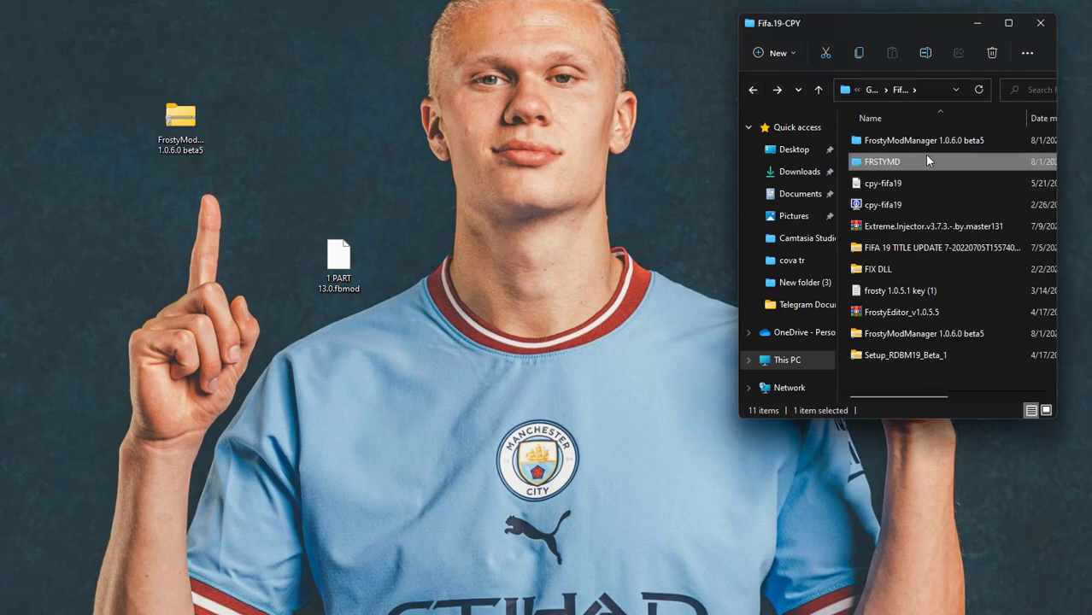
double_click(921, 142)
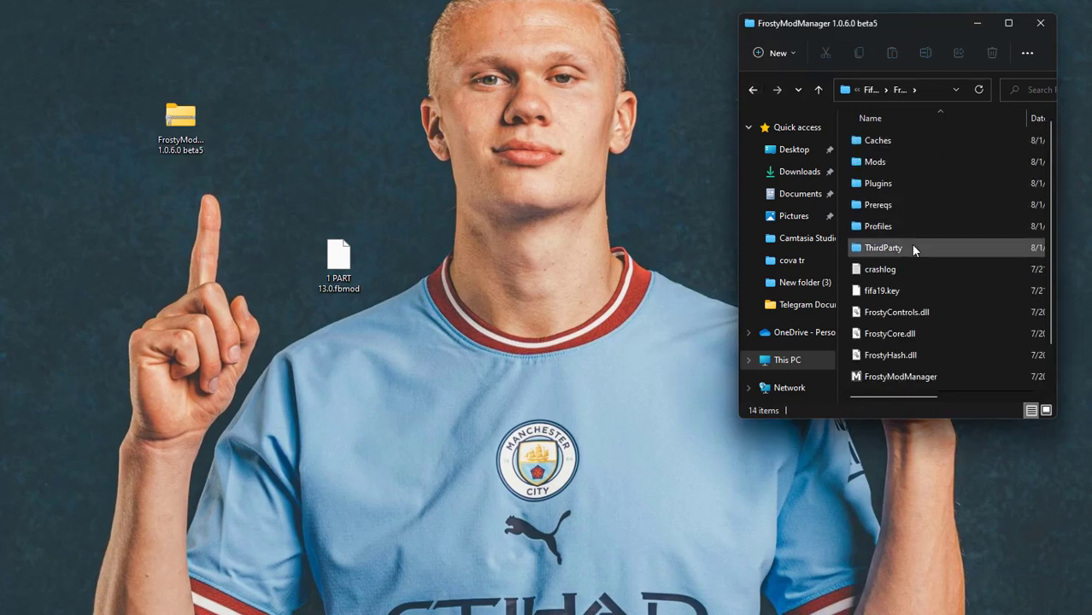
click(859, 376)
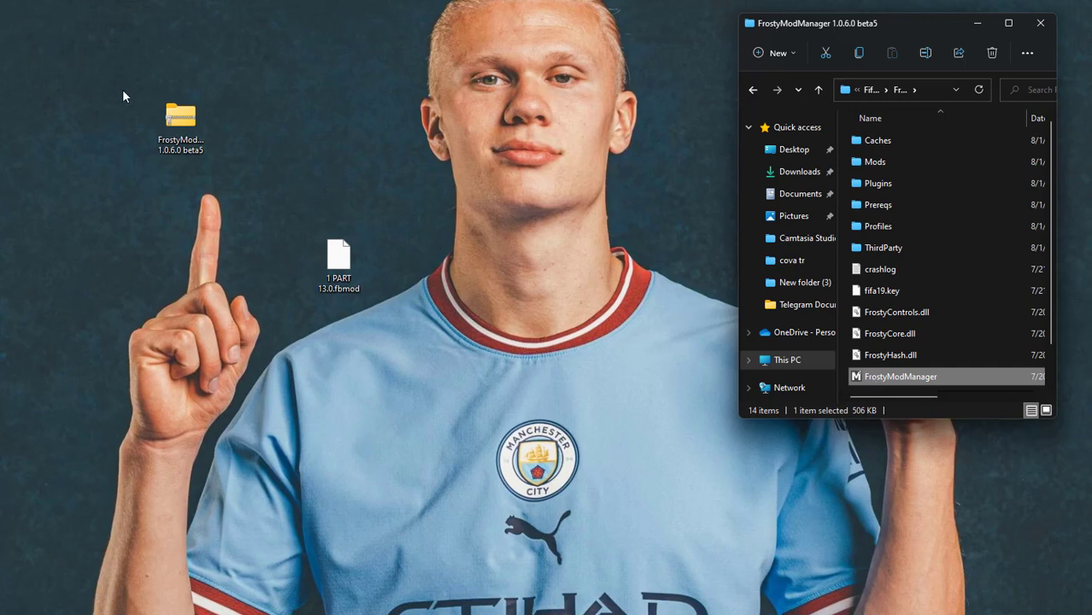
click(201, 131)
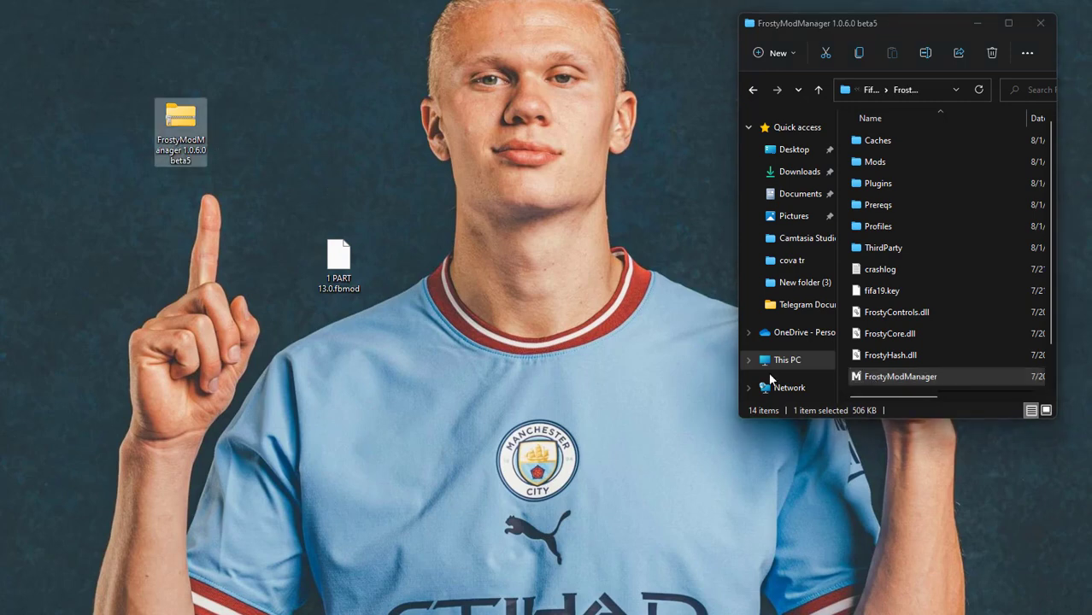
click(885, 380)
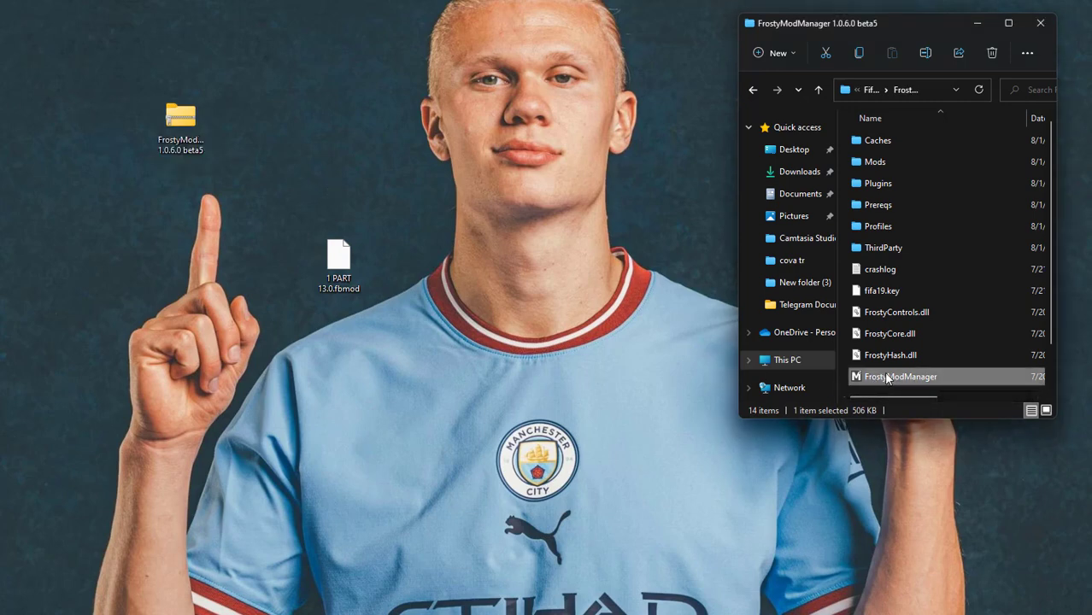
right_click(885, 378)
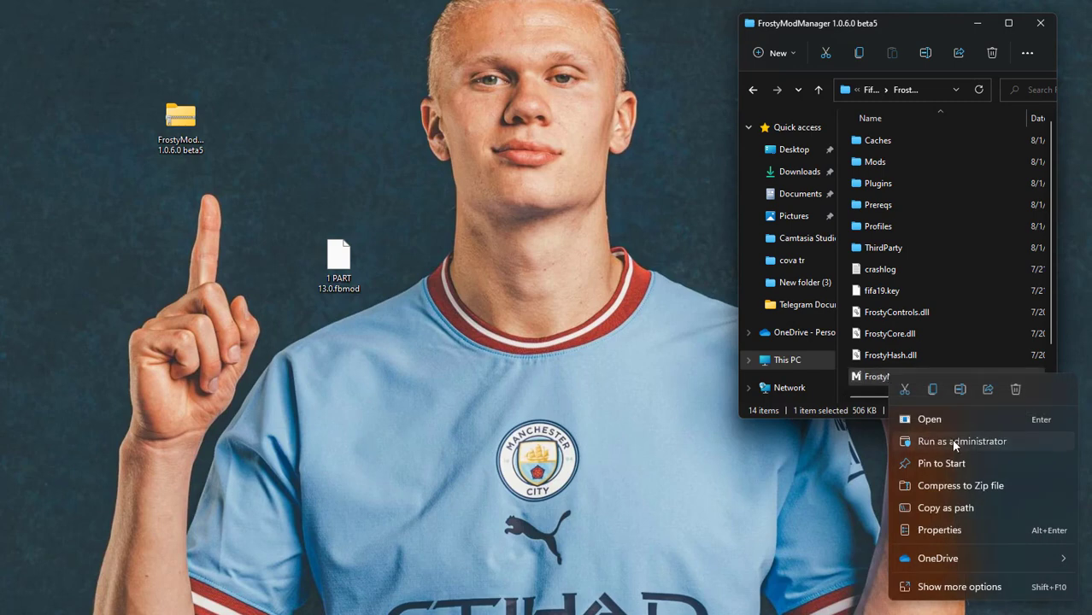
click(954, 441)
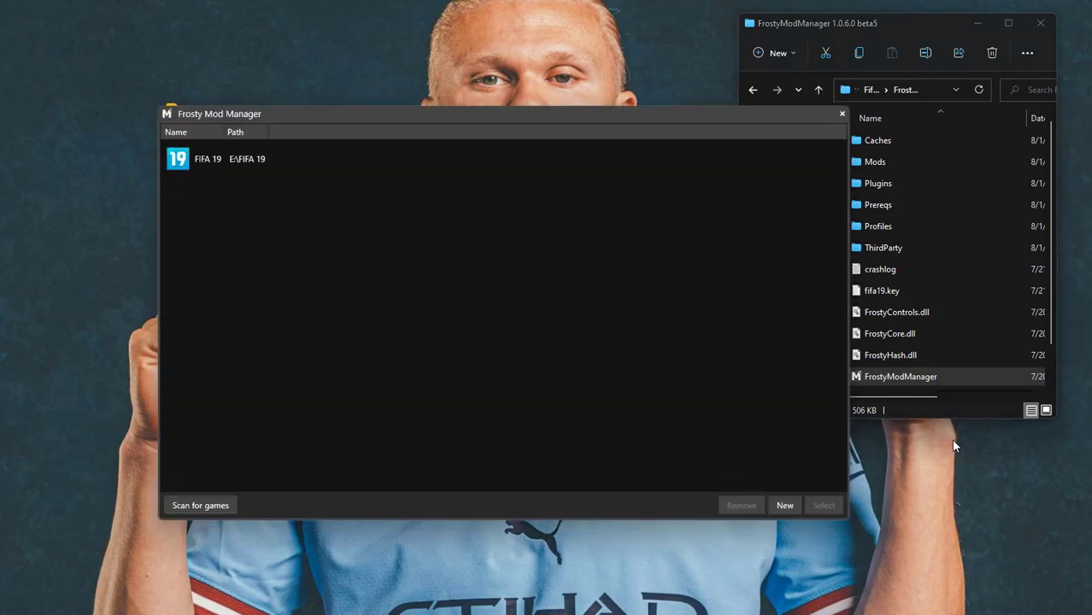
Load the FIFA 19 game profile and reposition the mod manager window on the desktop.
click(320, 176)
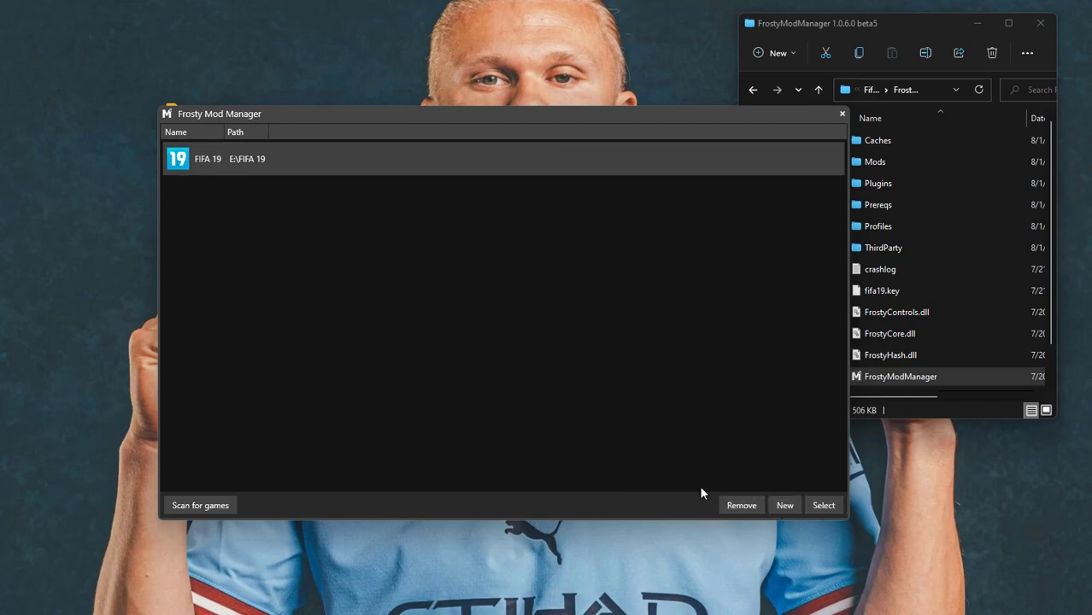
double_click(513, 179)
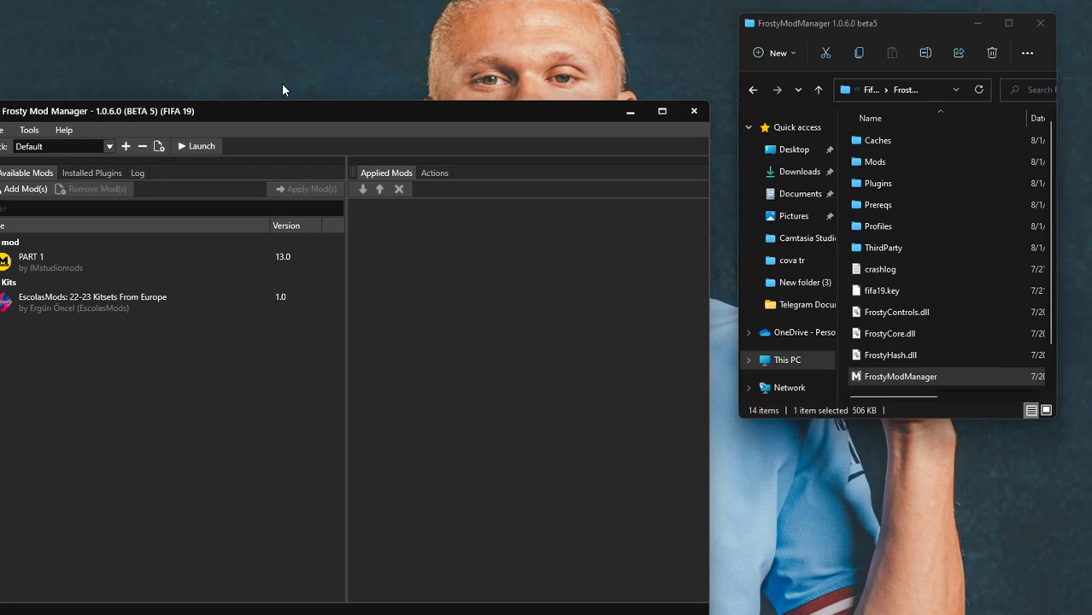
drag(305, 116, 423, 57)
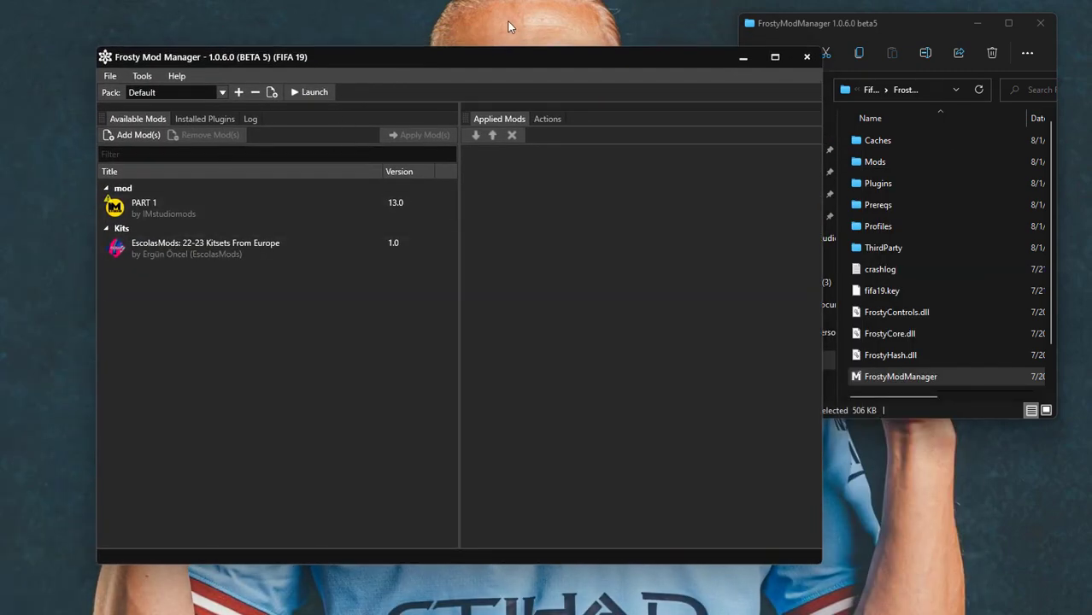
drag(499, 55, 662, 85)
Remove the PART 1 mod by IMstudiomods from the available mods and acknowledge its uninstallation.
click(344, 231)
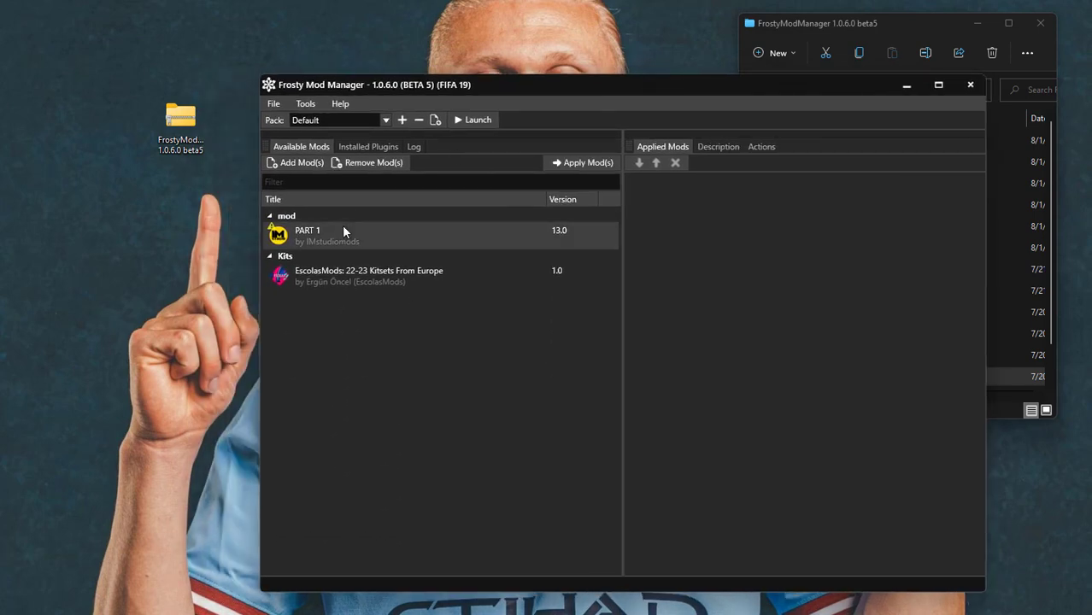
click(367, 162)
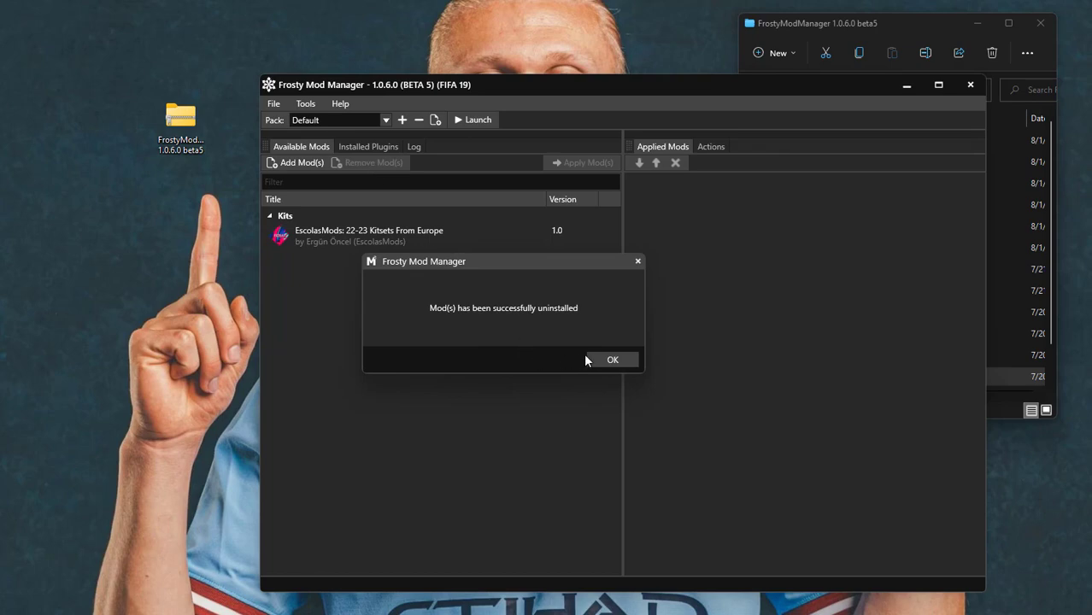
click(611, 360)
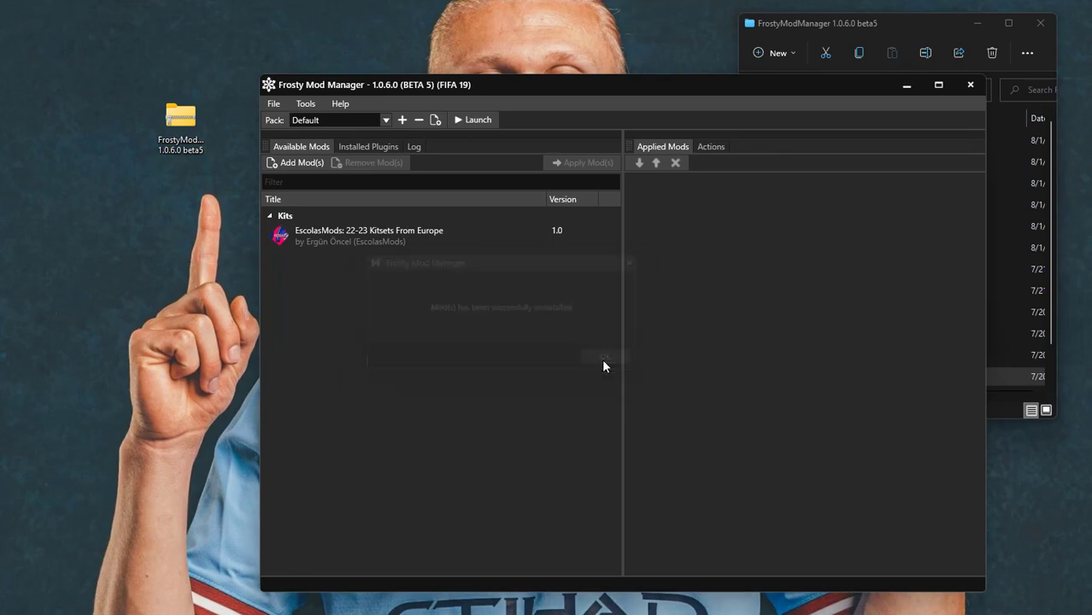
Add 1 PART 13.0.fbmod from the Desktop to the available mods and close the installation report.
click(290, 163)
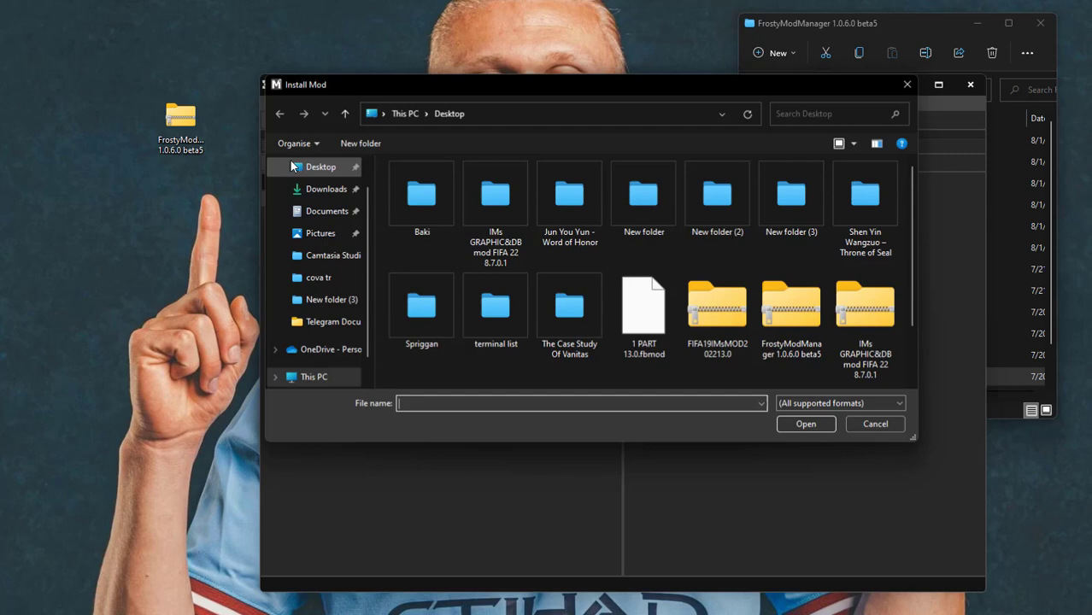
double_click(632, 322)
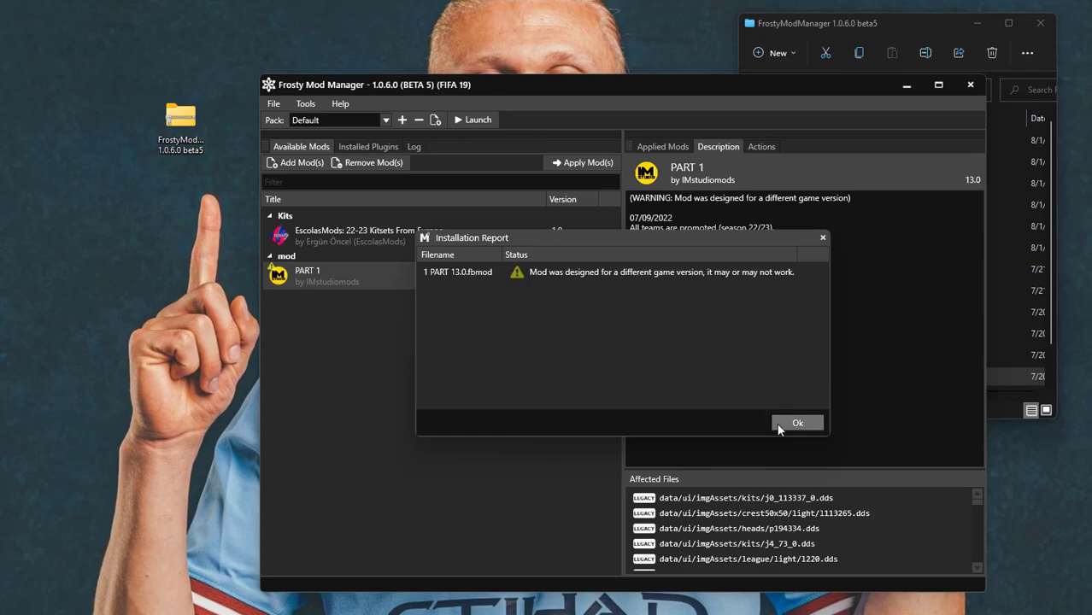
click(790, 422)
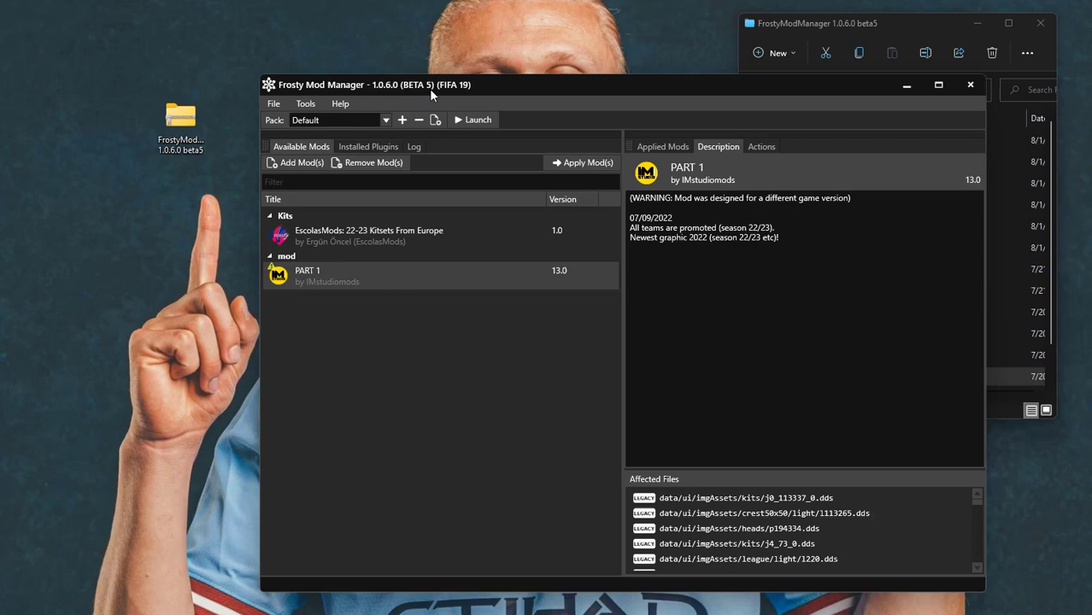
drag(585, 90, 432, 153)
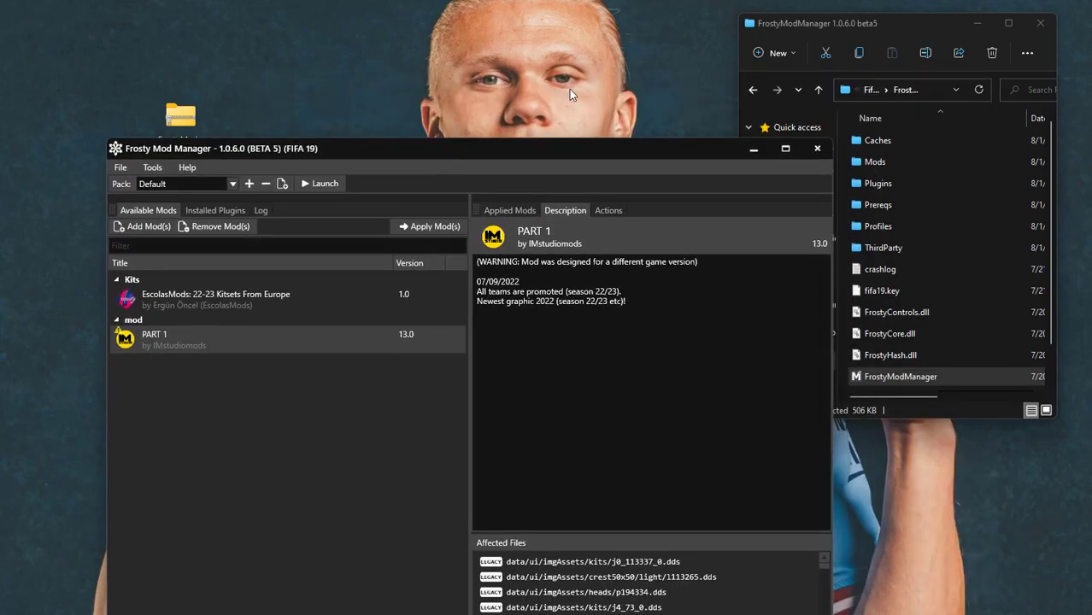
click(816, 34)
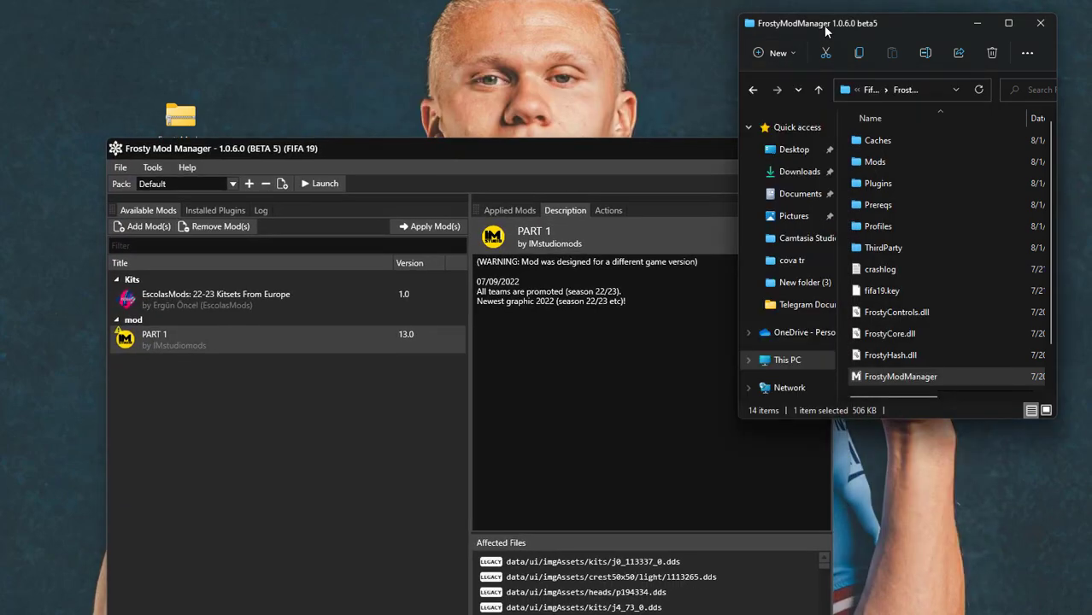
right_click(875, 377)
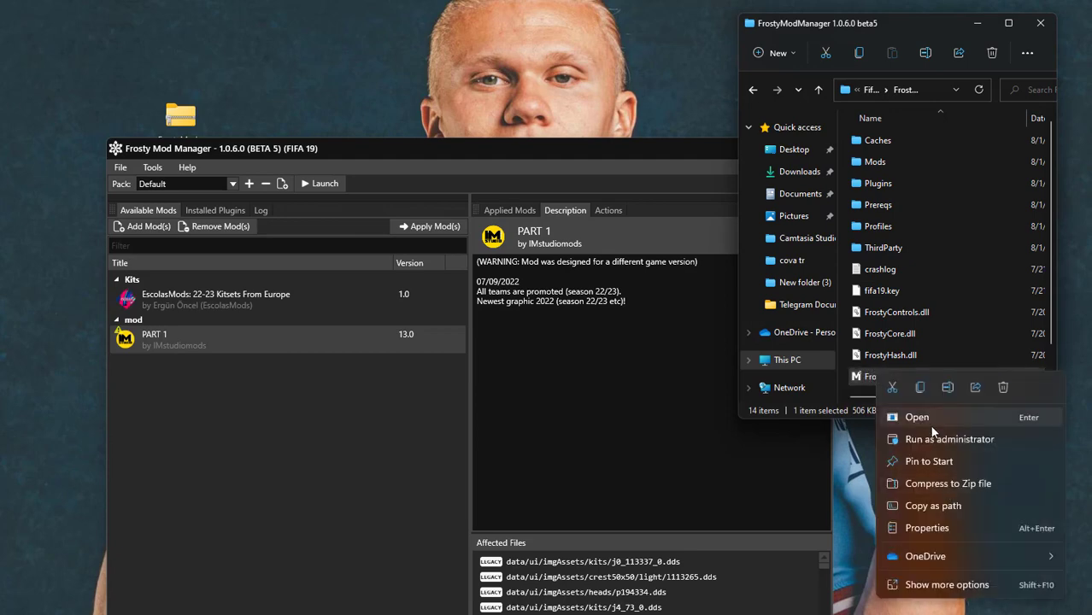
click(933, 438)
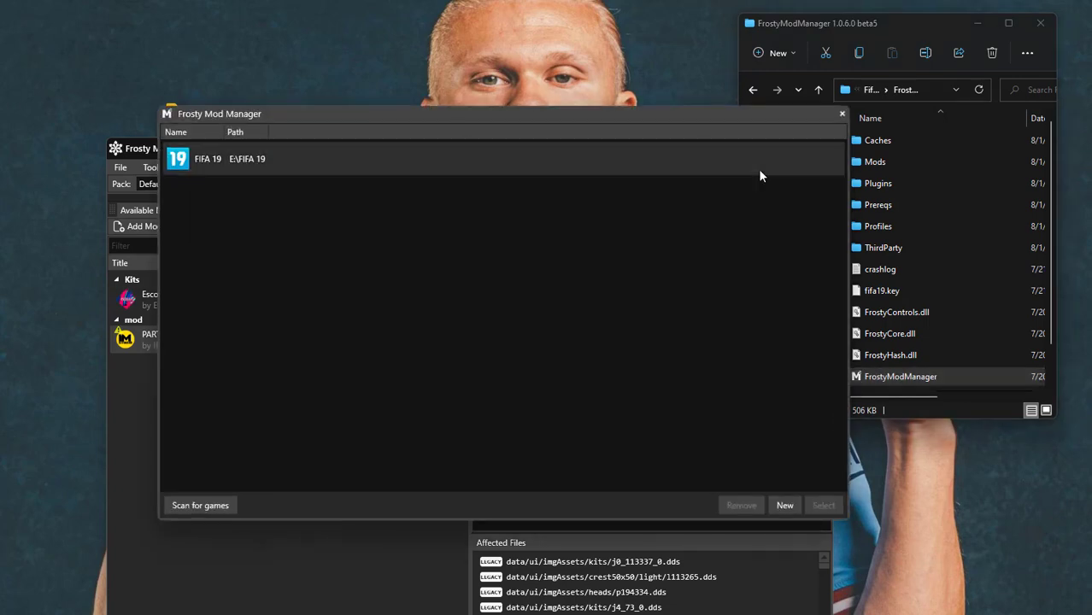
click(842, 115)
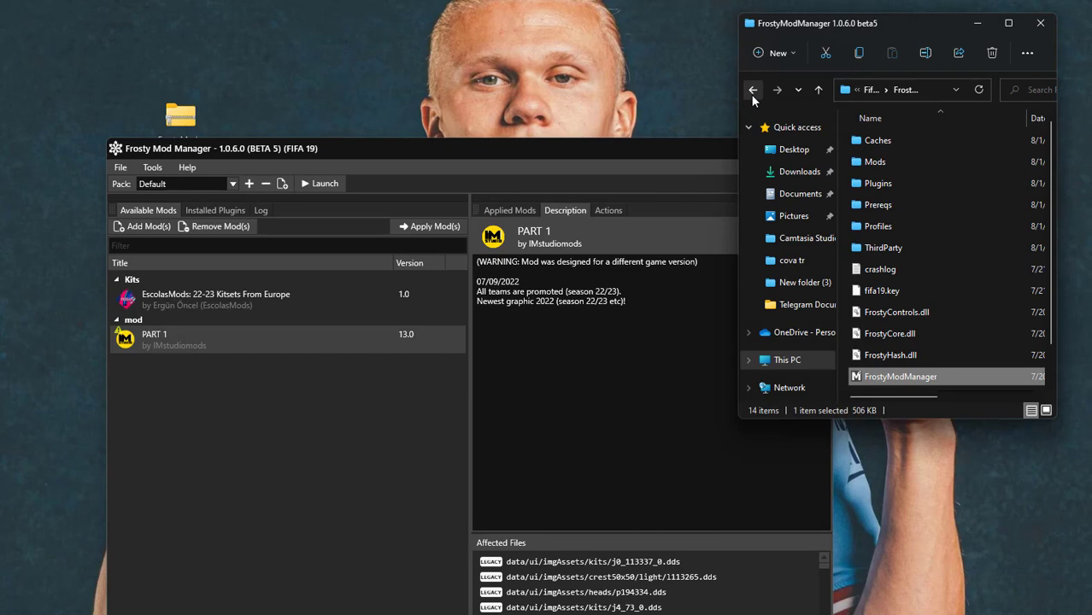
Run the older FrostyModManager as administrator from the FRSTYMD folder inside Fifa.19-CPY.
click(752, 90)
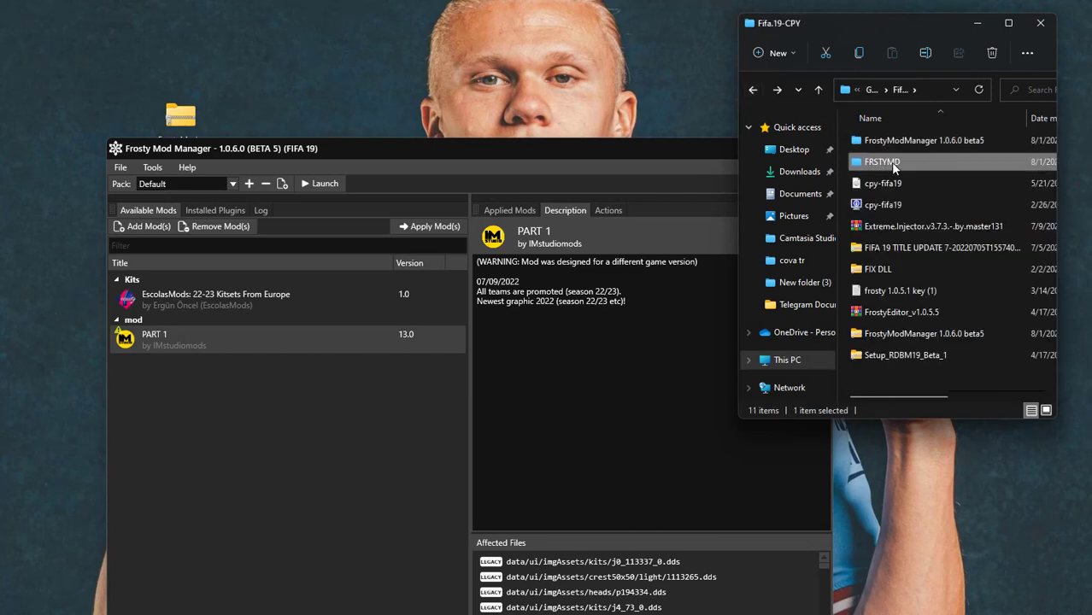
double_click(893, 168)
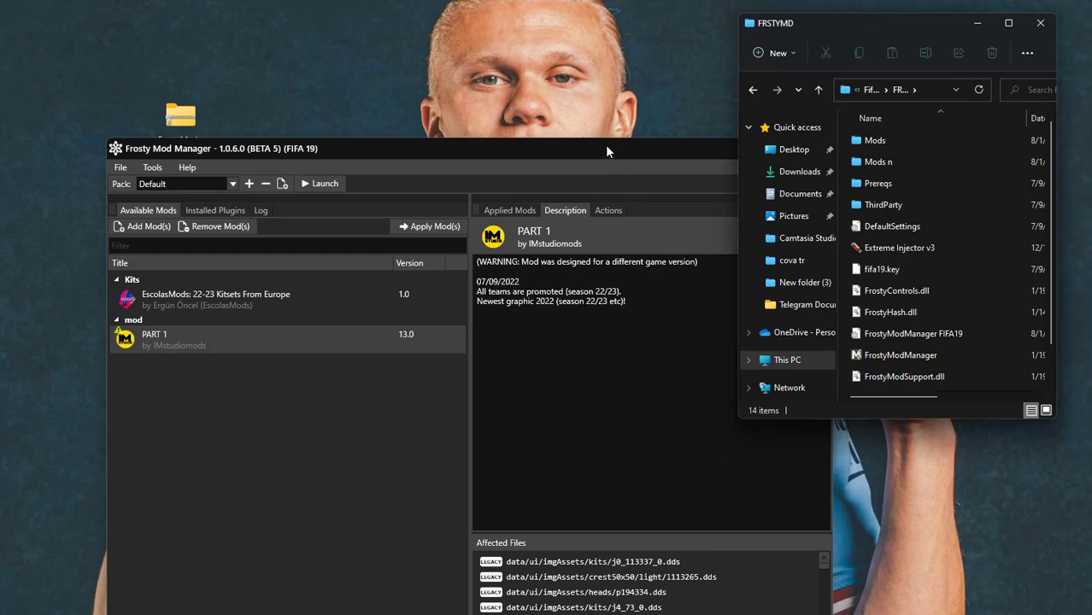
drag(606, 151, 598, 86)
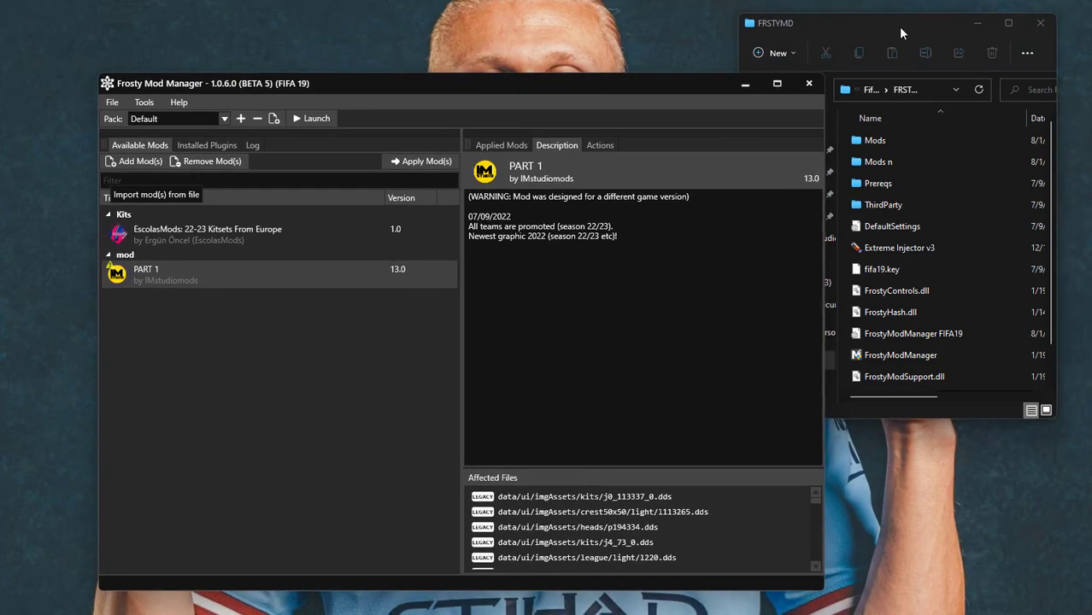
click(900, 31)
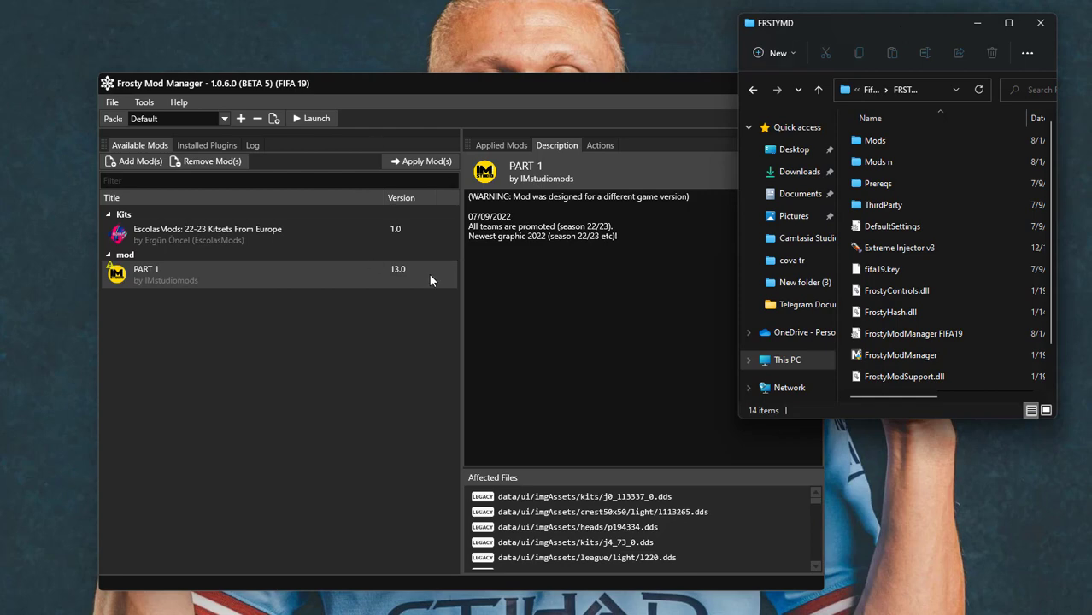
click(894, 357)
right_click(894, 358)
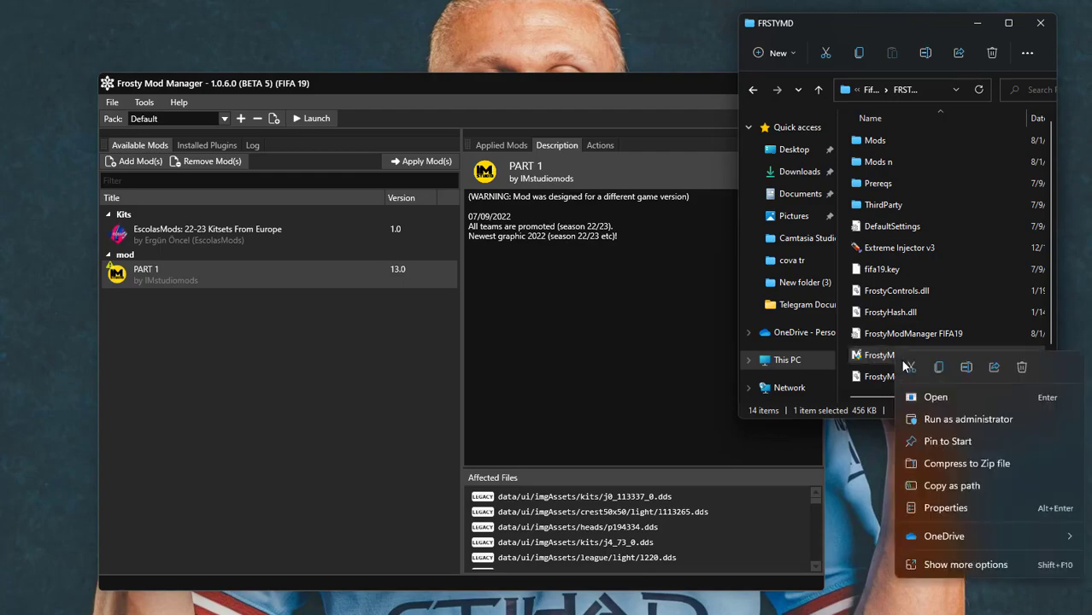
click(930, 421)
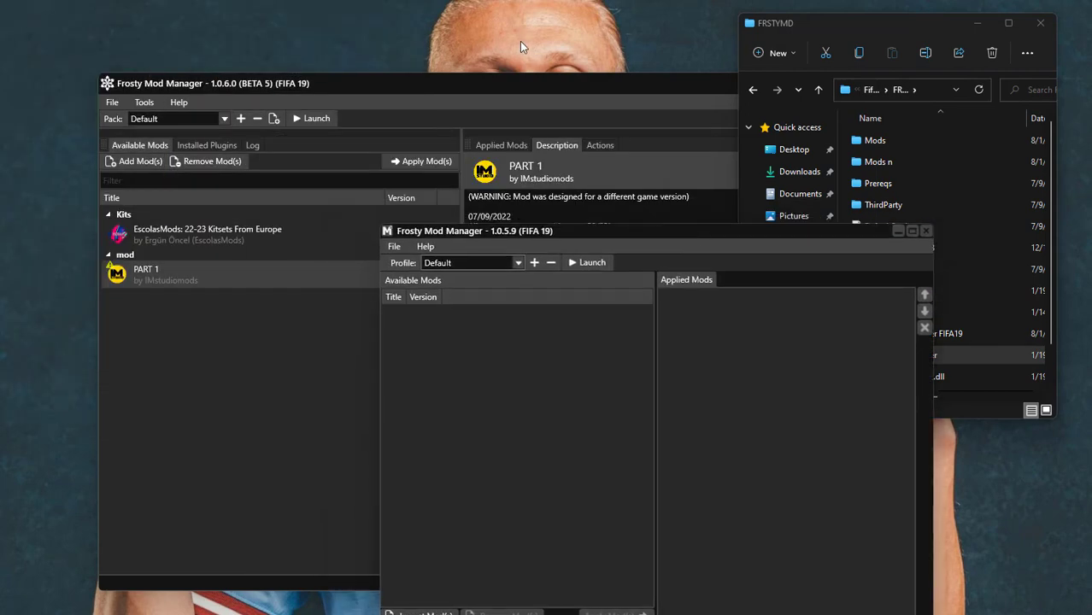
Arrange the Frosty Mod Manager 1.0.6.0 and 1.0.5.9 windows side by side for comparison.
click(524, 79)
click(838, 392)
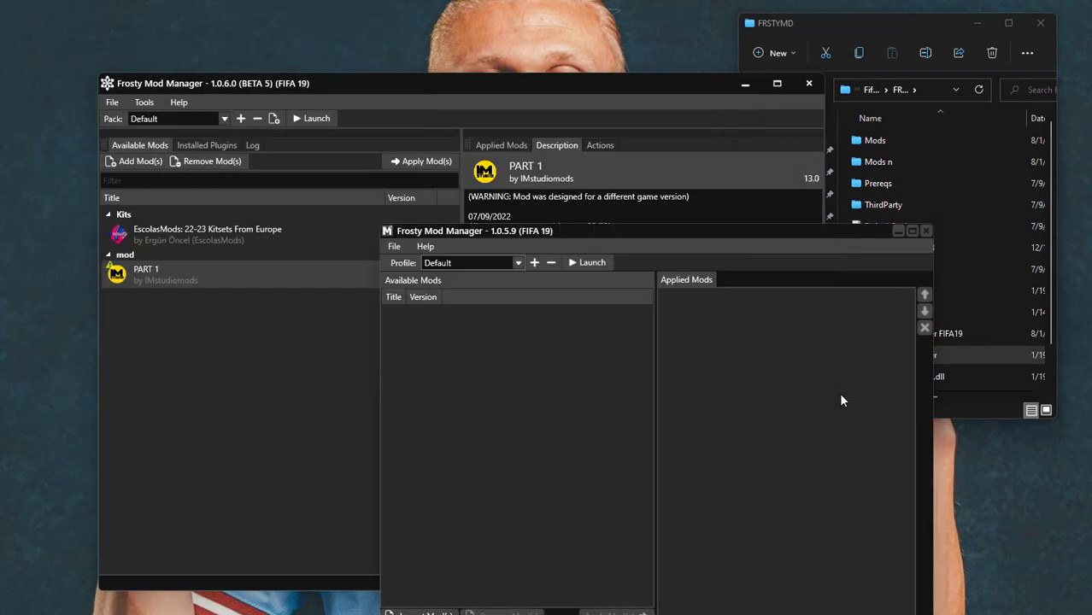
drag(788, 234, 936, 190)
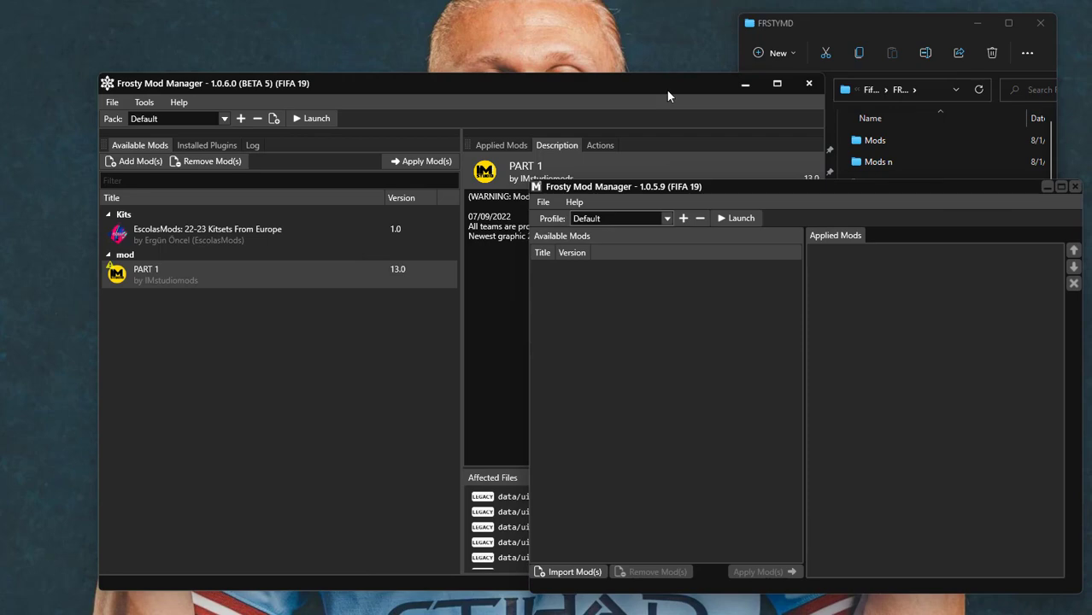
drag(654, 81, 537, 65)
drag(731, 191, 782, 182)
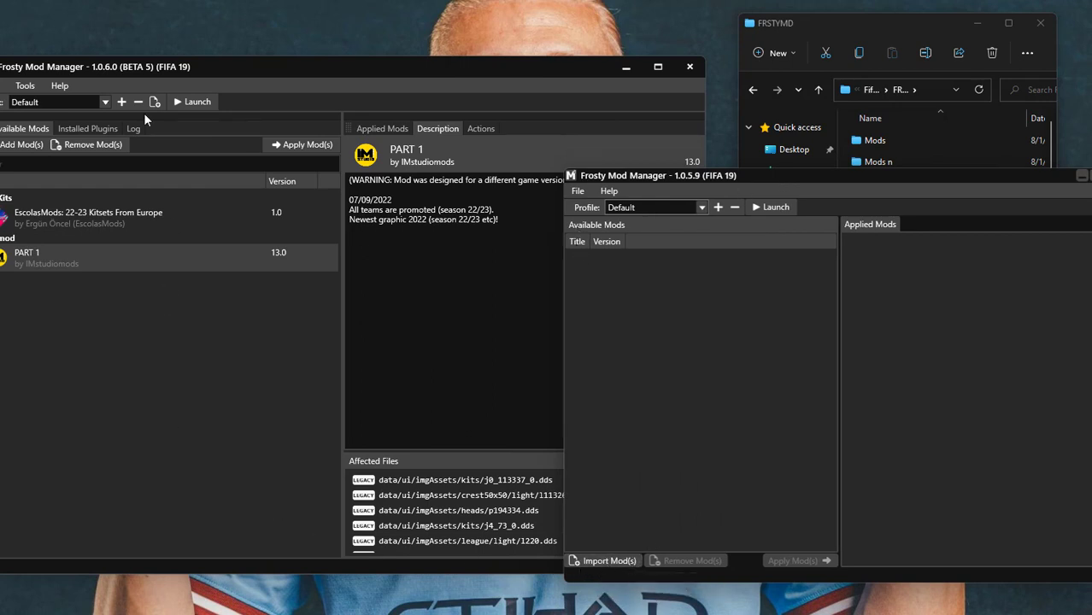
drag(194, 66, 214, 64)
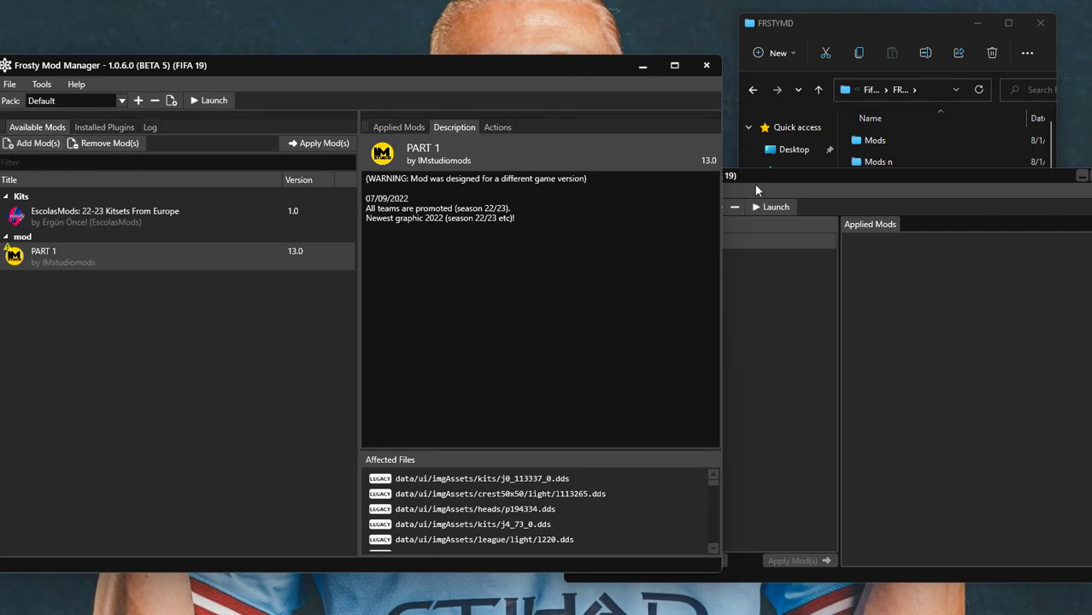
Try to import 1 PART 13.0.fbmod from the Desktop into Frosty Mod Manager 1.0.5.9 and dismiss the exception report.
click(786, 186)
click(604, 560)
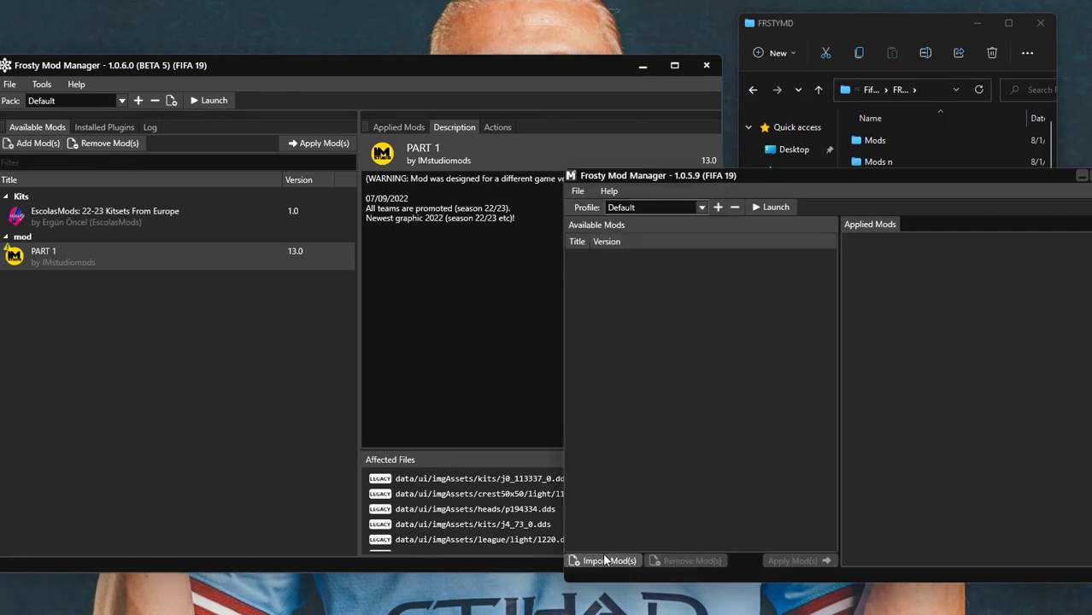
click(911, 403)
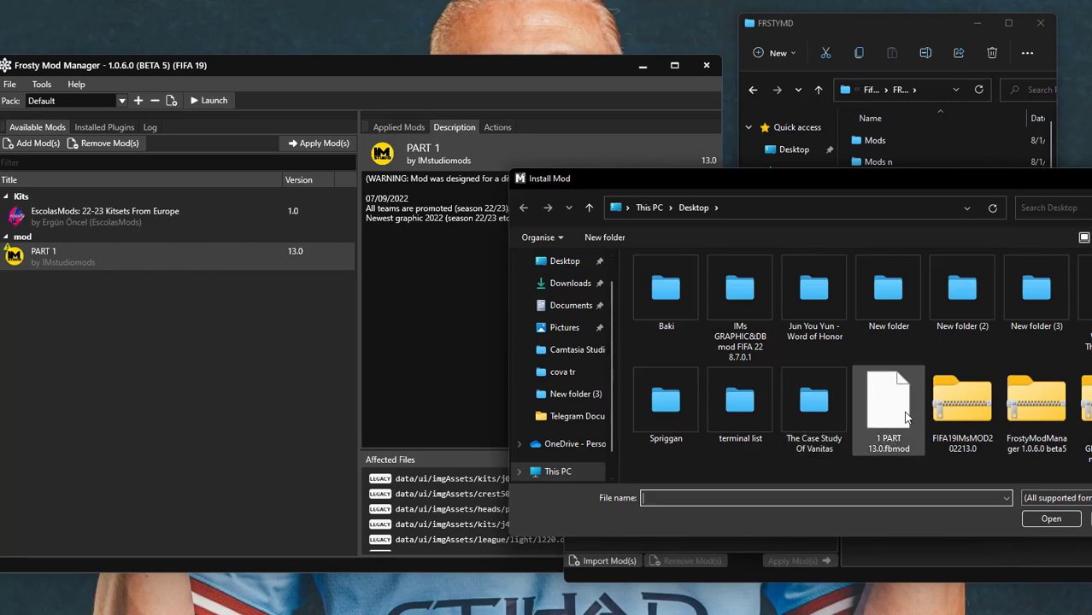
double_click(906, 414)
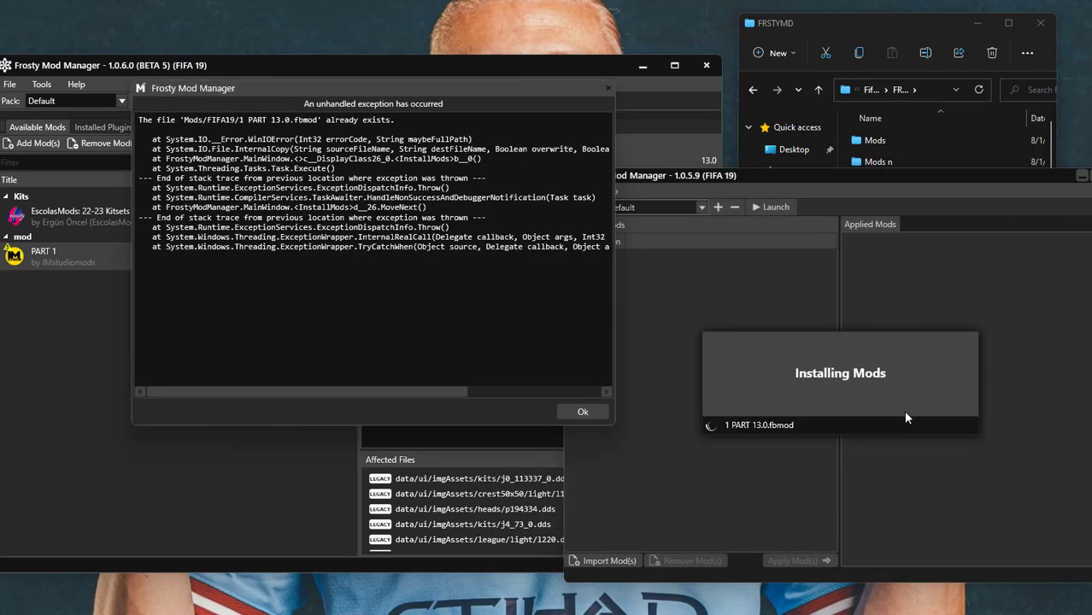
click(589, 413)
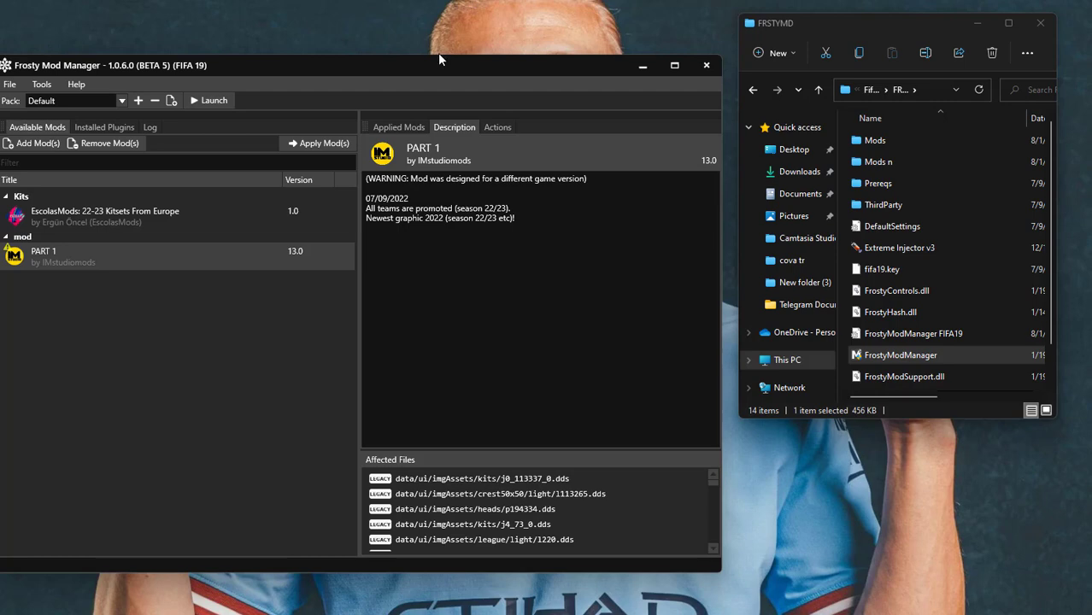
Move the Frosty Mod Manager 1.0.6.0 window back toward the middle of the desktop.
drag(437, 66, 474, 64)
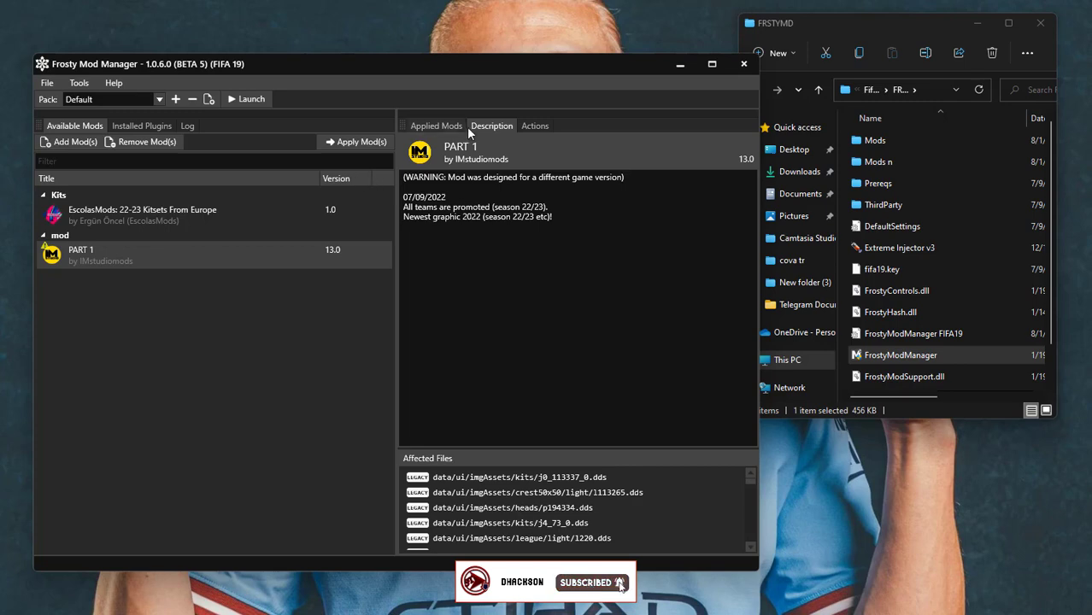
drag(469, 74, 526, 101)
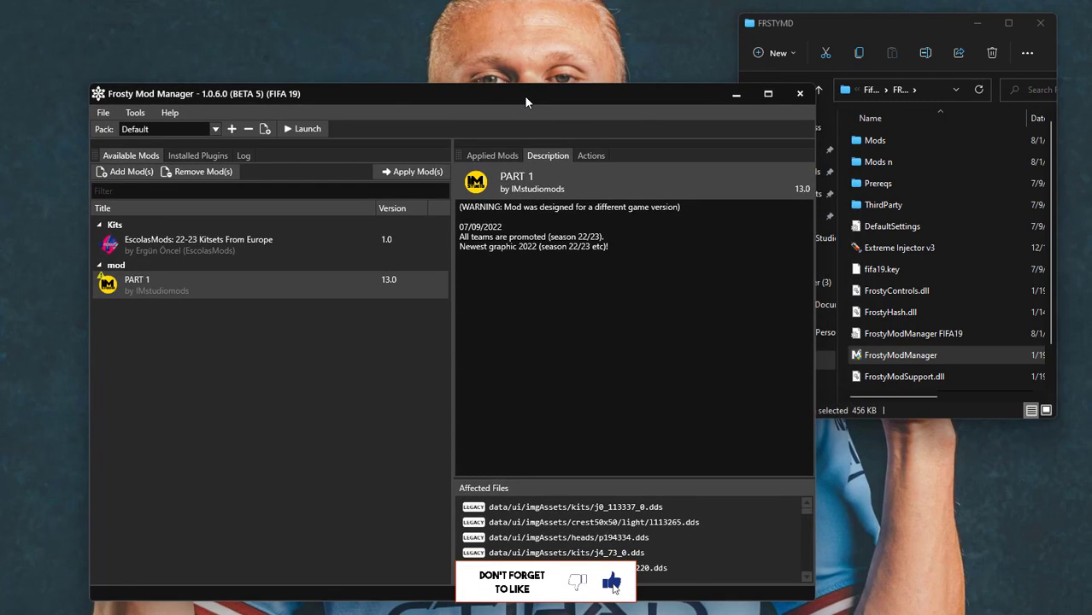